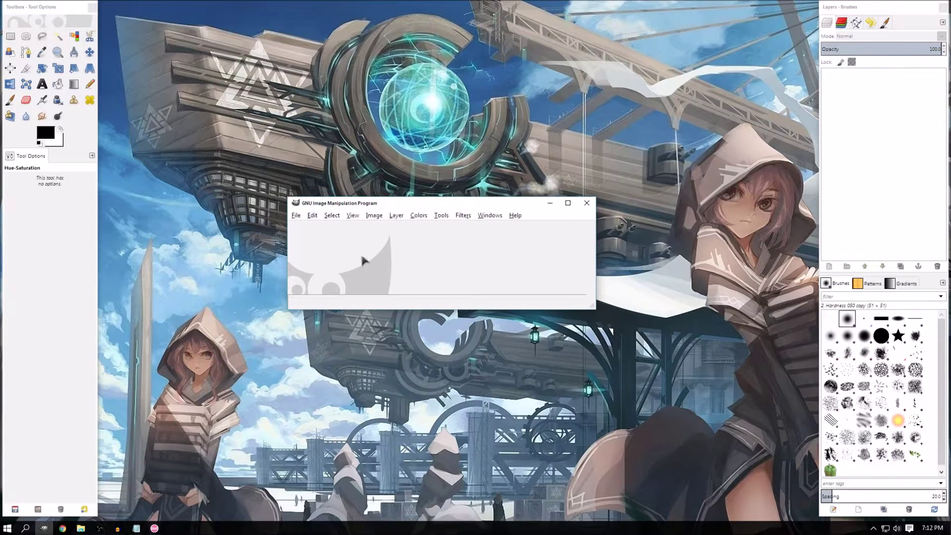
- Move the empty GIMP window toward the centre of the screen
{"action": "left_click_drag", "start_coordinate": [476, 205], "coordinate": [511, 213]}
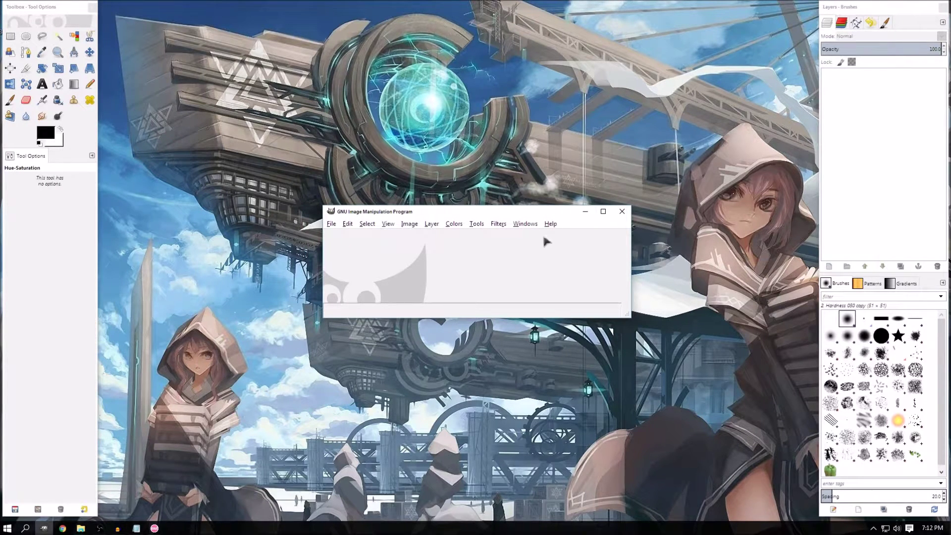
{"action": "mouse_move", "coordinate": [513, 215]}
{"action": "left_mouse_down"}
{"action": "mouse_move", "coordinate": [473, 245]}
{"action": "mouse_move", "coordinate": [512, 227]}
{"action": "left_mouse_up"}
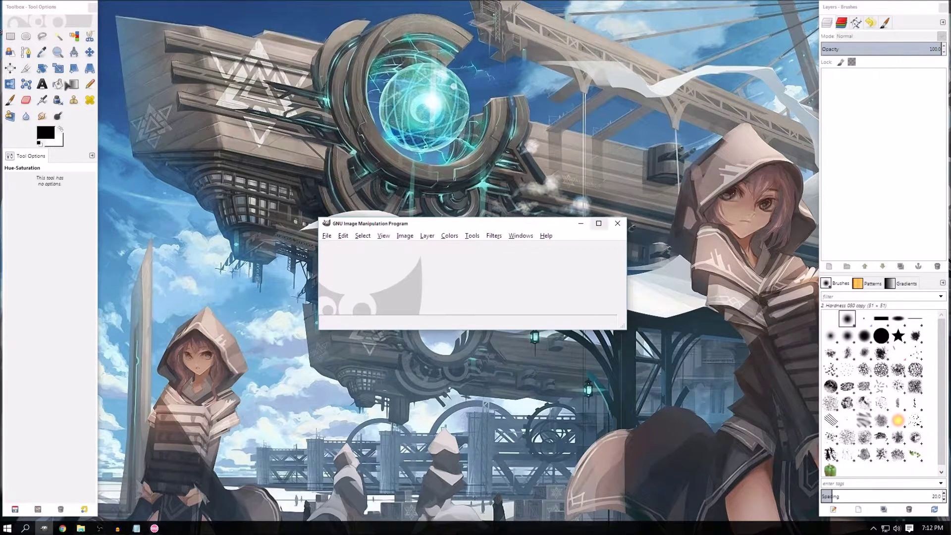
{"action": "left_click_drag", "start_coordinate": [457, 227], "coordinate": [444, 241]}
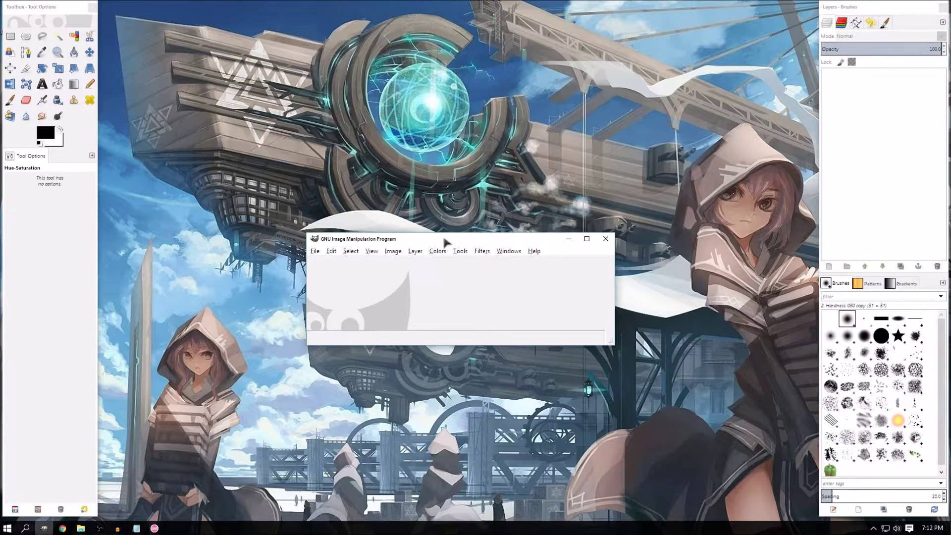
{"action": "mouse_move", "coordinate": [444, 243]}
{"action": "left_mouse_down"}
{"action": "mouse_move", "coordinate": [450, 103]}
{"action": "mouse_move", "coordinate": [434, 248]}
{"action": "mouse_move", "coordinate": [442, 243]}
{"action": "left_mouse_up"}
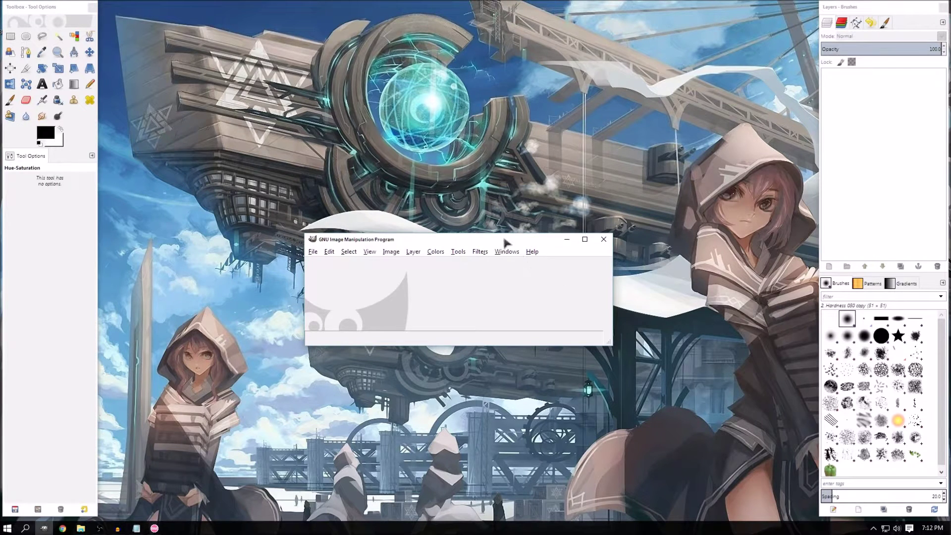
{"action": "left_click_drag", "start_coordinate": [505, 242], "coordinate": [317, 140]}
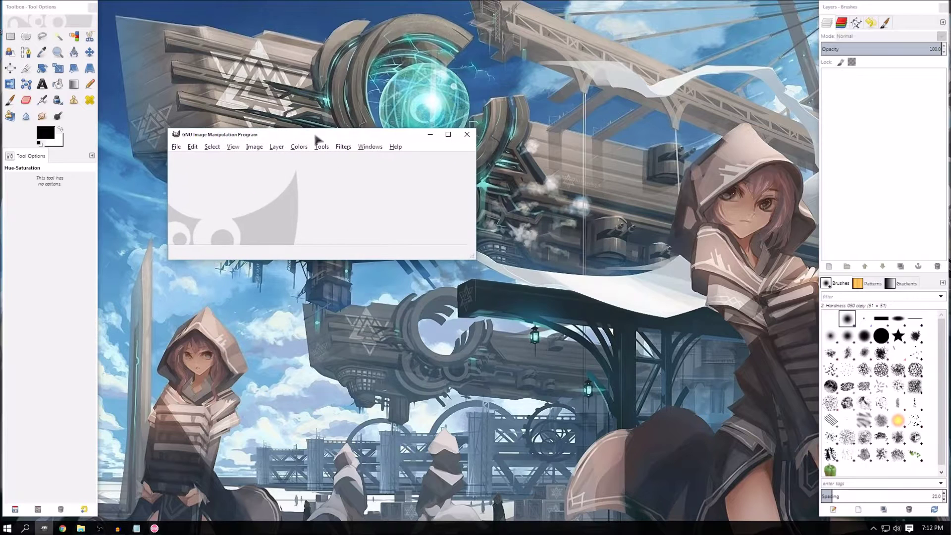
{"action": "left_click_drag", "start_coordinate": [376, 141], "coordinate": [478, 241]}
- Turn on Single-Window Mode and maximize the merged GIMP window
{"action": "left_click", "coordinate": [474, 245]}
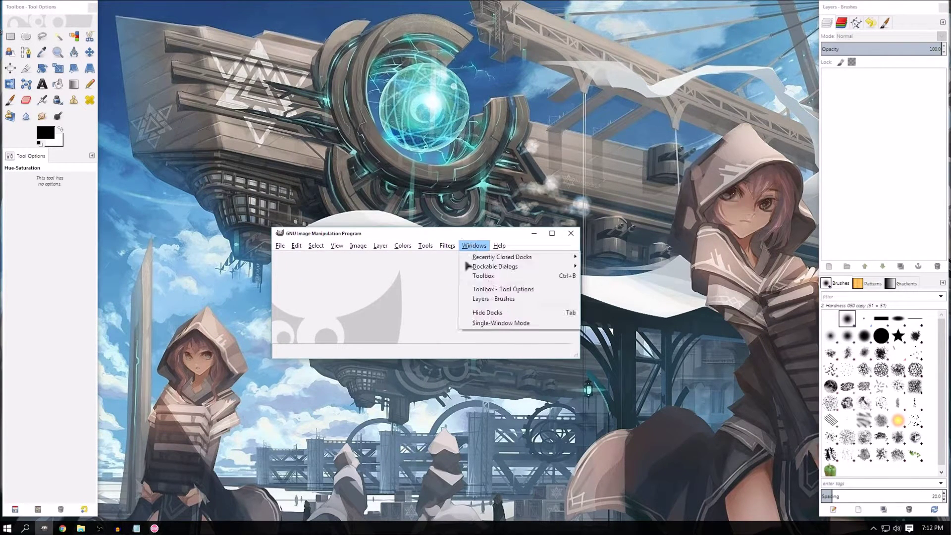
{"action": "left_click", "coordinate": [493, 323]}
{"action": "left_click_drag", "start_coordinate": [501, 237], "coordinate": [229, 40]}
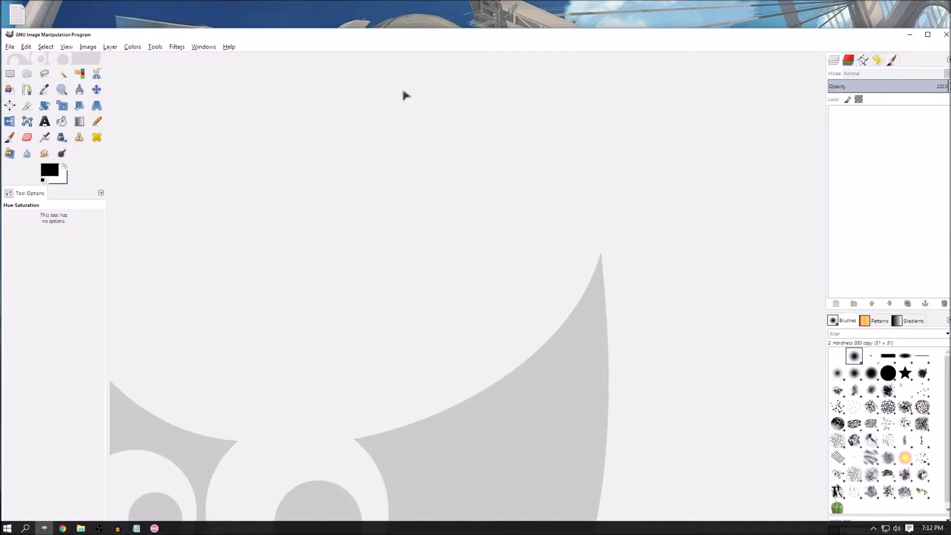
{"action": "left_click_drag", "start_coordinate": [402, 91], "coordinate": [413, 55]}
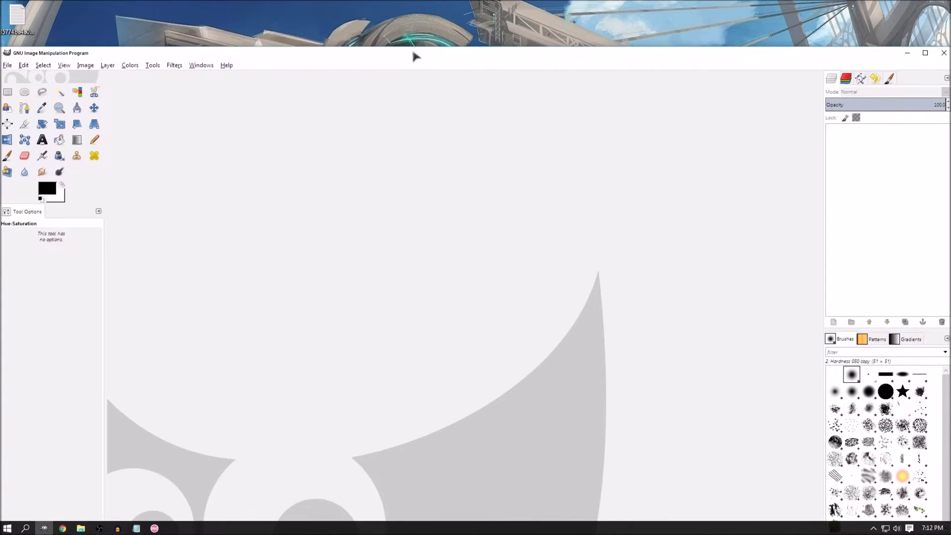
{"action": "left_click", "coordinate": [924, 52]}
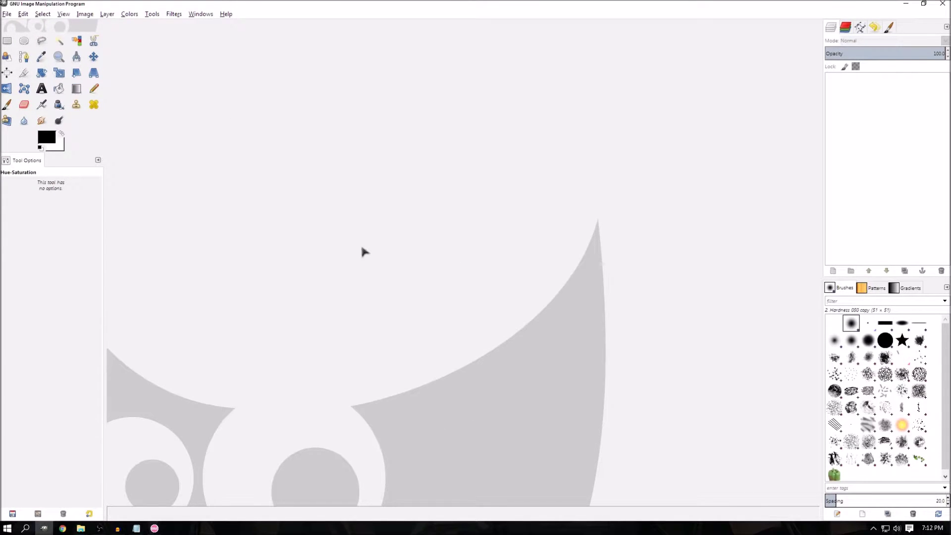
- Open cursor.png from the File Explorer search results with GNU Image Manipulation Program
{"action": "left_click", "coordinate": [81, 528]}
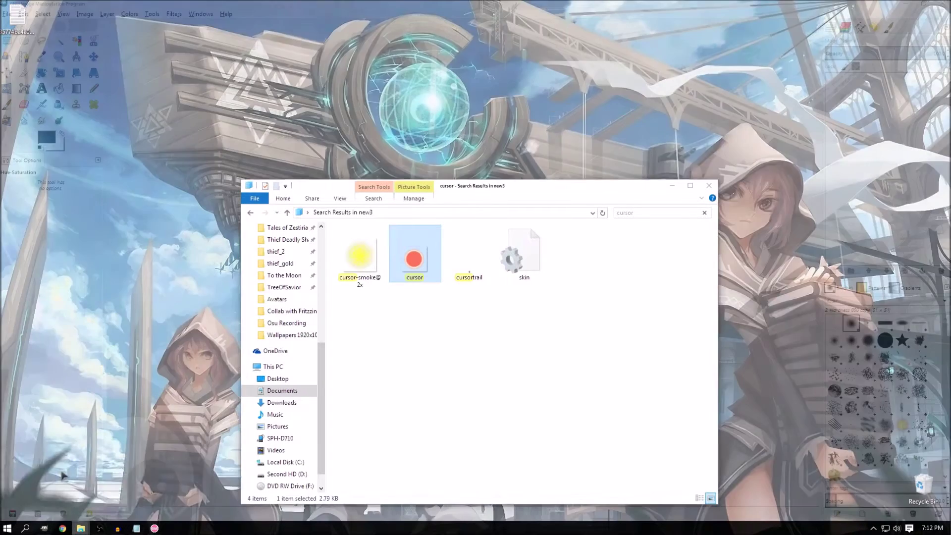
{"action": "left_click", "coordinate": [42, 488]}
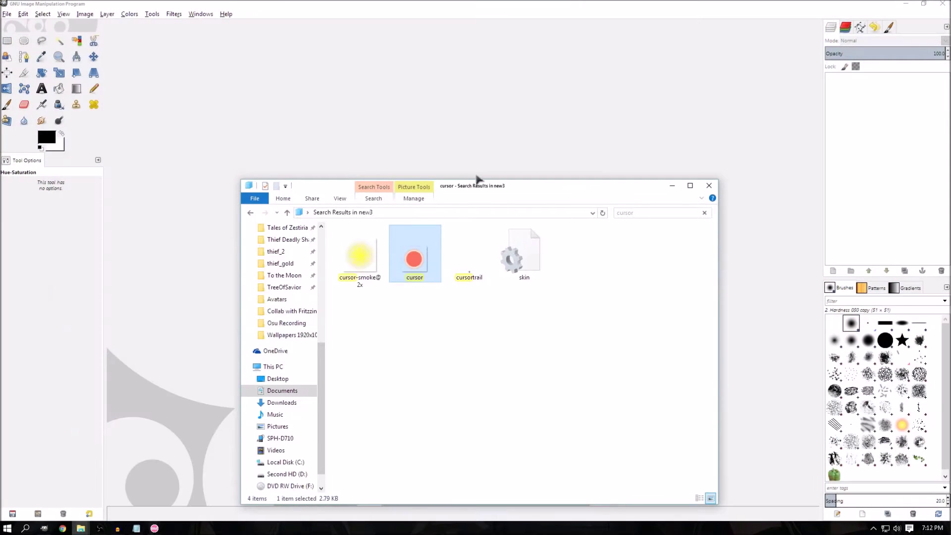
{"action": "left_click_drag", "start_coordinate": [473, 191], "coordinate": [459, 163]}
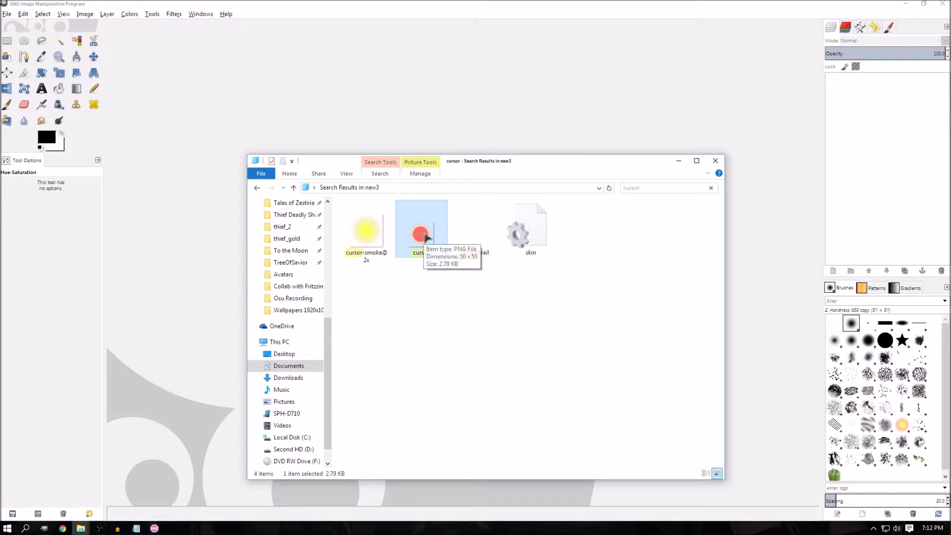
{"action": "mouse_move", "coordinate": [434, 235]}
{"action": "left_mouse_down"}
{"action": "mouse_move", "coordinate": [463, 234]}
{"action": "mouse_move", "coordinate": [401, 242]}
{"action": "mouse_move", "coordinate": [425, 237]}
{"action": "left_mouse_up"}
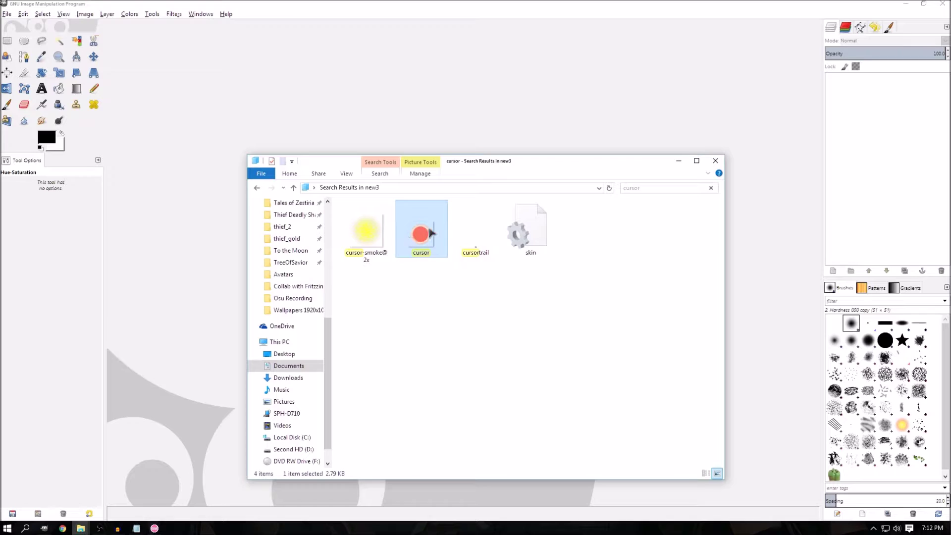
{"action": "right_click", "coordinate": [432, 233]}
{"action": "mouse_move", "coordinate": [475, 362]}
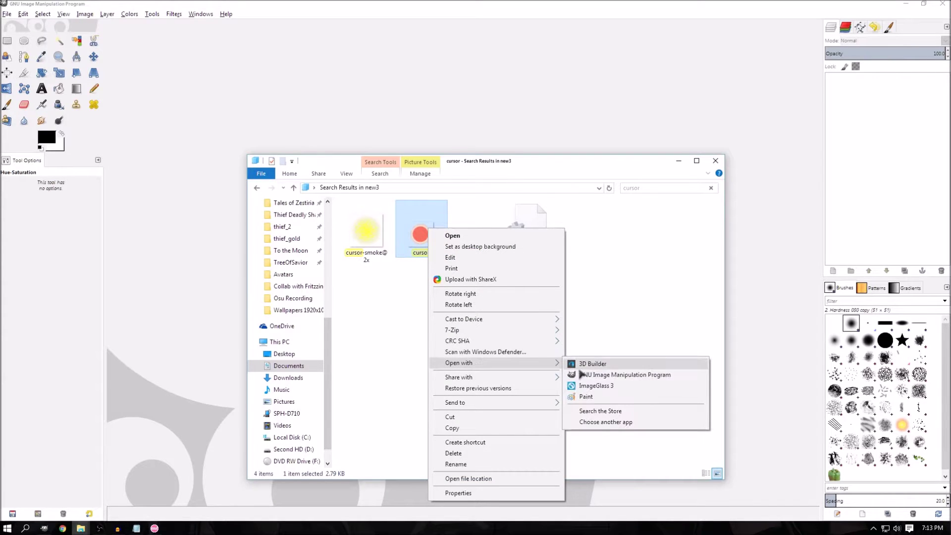
{"action": "left_click", "coordinate": [581, 375]}
{"action": "left_click", "coordinate": [231, 189]}
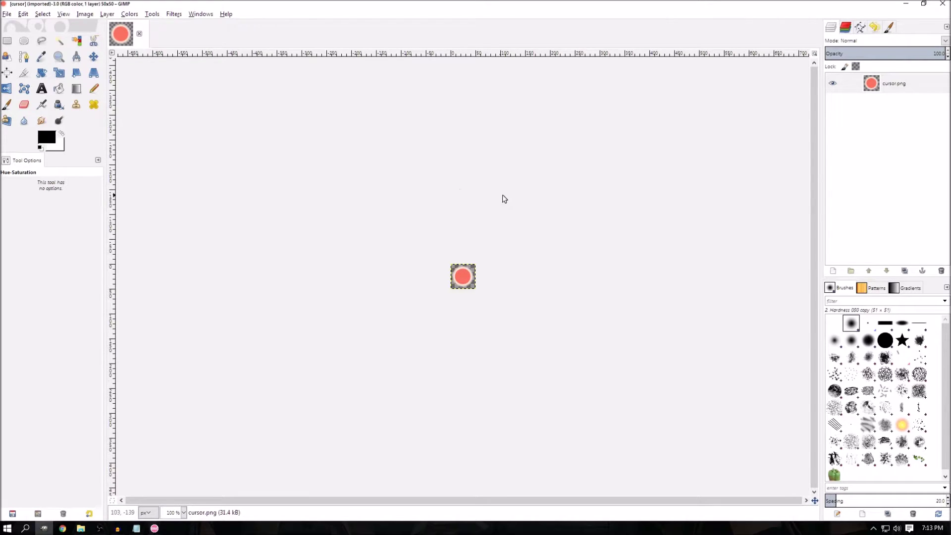
- Open the Colors > Hue-Saturation dialog for cursor.png
{"action": "left_click", "coordinate": [130, 15]}
{"action": "left_click", "coordinate": [129, 15]}
{"action": "left_click", "coordinate": [131, 17]}
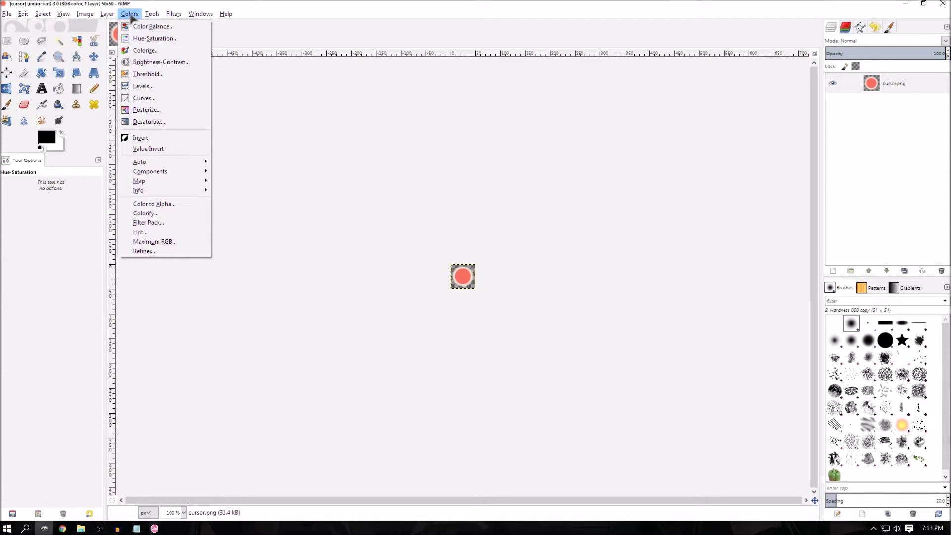
{"action": "left_click", "coordinate": [144, 40]}
- Select the R primary, test the Lightness slider, then reset lightness to 0
{"action": "mouse_move", "coordinate": [290, 180]}
{"action": "left_mouse_down"}
{"action": "mouse_move", "coordinate": [315, 198]}
{"action": "mouse_move", "coordinate": [310, 207]}
{"action": "mouse_move", "coordinate": [285, 173]}
{"action": "left_mouse_up"}
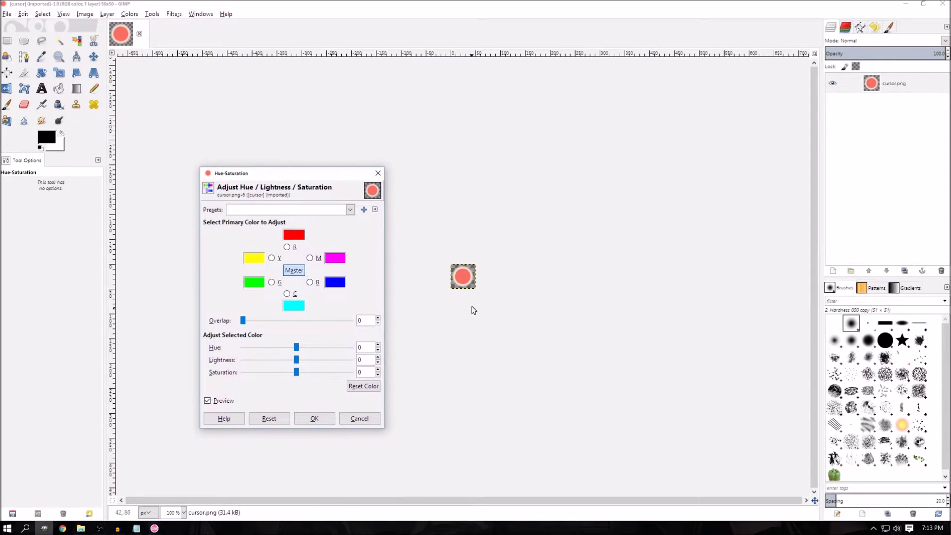
{"action": "left_click", "coordinate": [287, 247]}
{"action": "left_click", "coordinate": [275, 259]}
{"action": "left_click", "coordinate": [287, 247]}
{"action": "left_click_drag", "start_coordinate": [297, 361], "coordinate": [340, 362]}
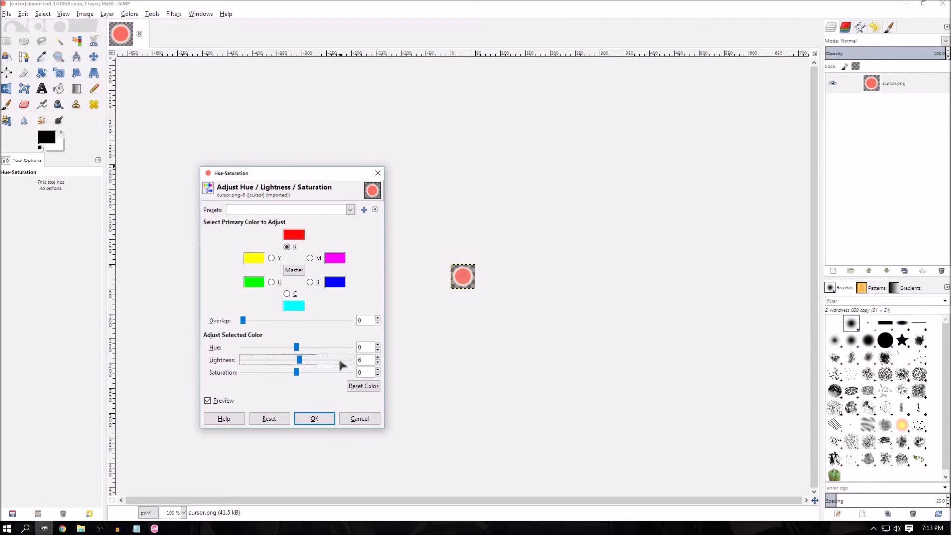
{"action": "left_click", "coordinate": [357, 387]}
{"action": "left_click", "coordinate": [359, 358]}
- Set the red primary's hue to about 53 so the cursor turns yellow, and confirm
{"action": "left_click_drag", "start_coordinate": [298, 346], "coordinate": [313, 349]}
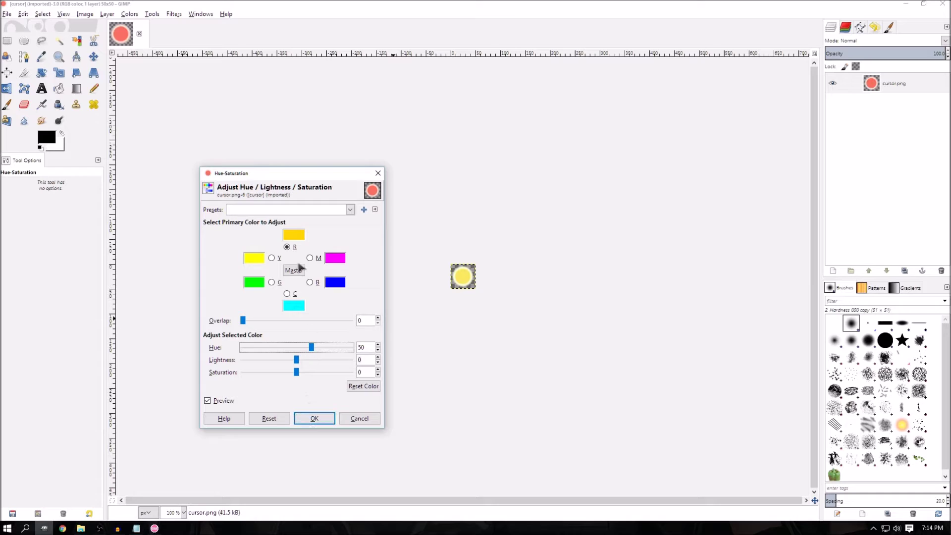
{"action": "left_click_drag", "start_coordinate": [314, 175], "coordinate": [307, 178]}
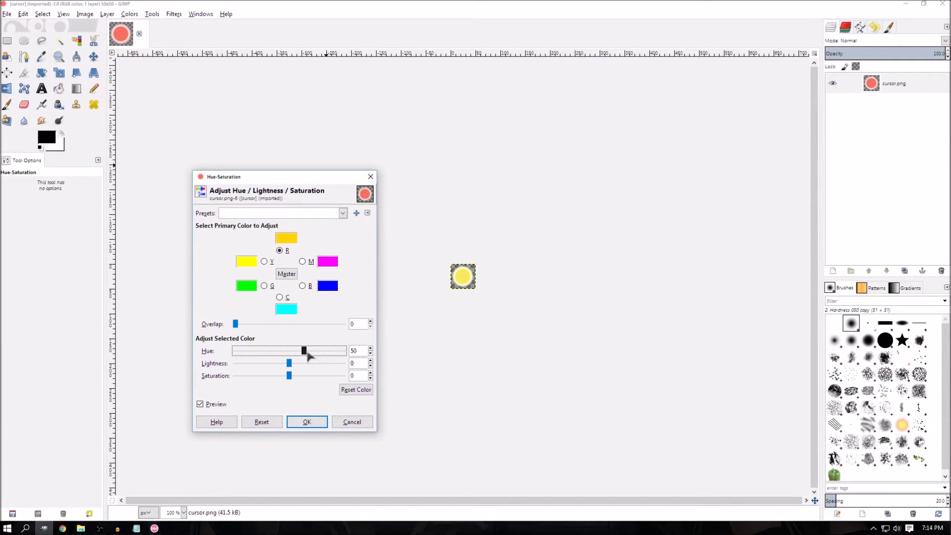
{"action": "mouse_move", "coordinate": [307, 351]}
{"action": "left_mouse_down"}
{"action": "mouse_move", "coordinate": [349, 362]}
{"action": "mouse_move", "coordinate": [221, 365]}
{"action": "mouse_move", "coordinate": [266, 361]}
{"action": "mouse_move", "coordinate": [237, 352]}
{"action": "mouse_move", "coordinate": [282, 350]}
{"action": "mouse_move", "coordinate": [231, 350]}
{"action": "mouse_move", "coordinate": [348, 366]}
{"action": "mouse_move", "coordinate": [393, 391]}
{"action": "mouse_move", "coordinate": [357, 352]}
{"action": "mouse_move", "coordinate": [294, 357]}
{"action": "mouse_move", "coordinate": [305, 351]}
{"action": "left_mouse_up"}
{"action": "left_click", "coordinate": [310, 424]}
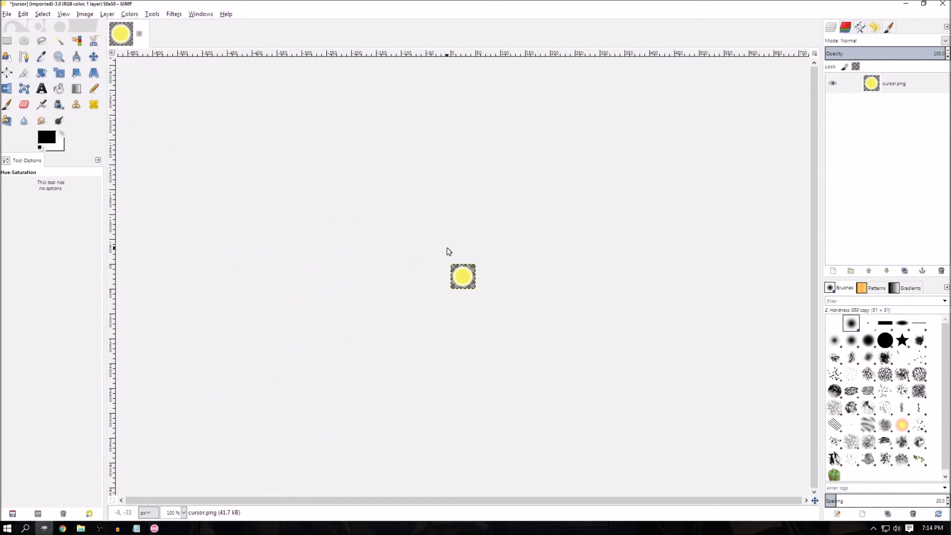
- Export the image as PNG over cursor.png in the new3 folder, then switch to osu!
{"action": "left_click", "coordinate": [7, 14]}
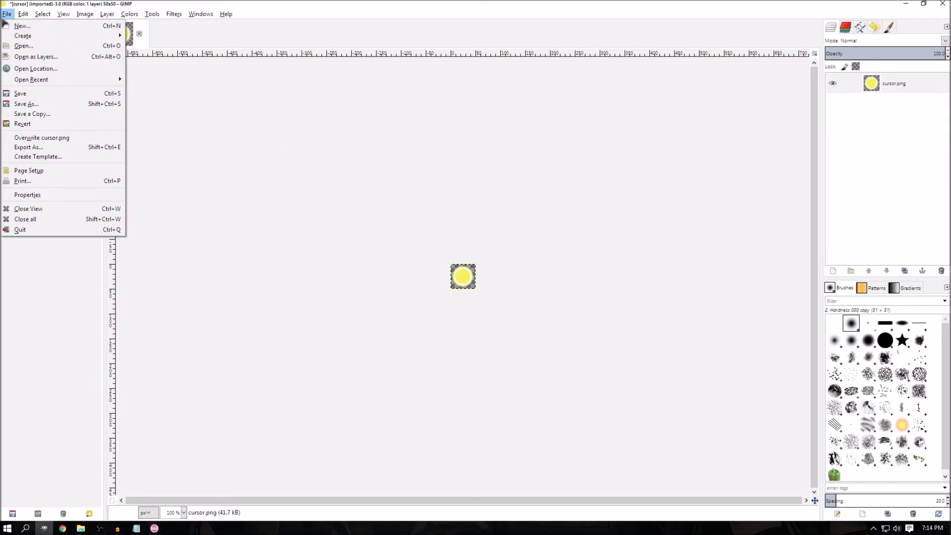
{"action": "left_click", "coordinate": [51, 150]}
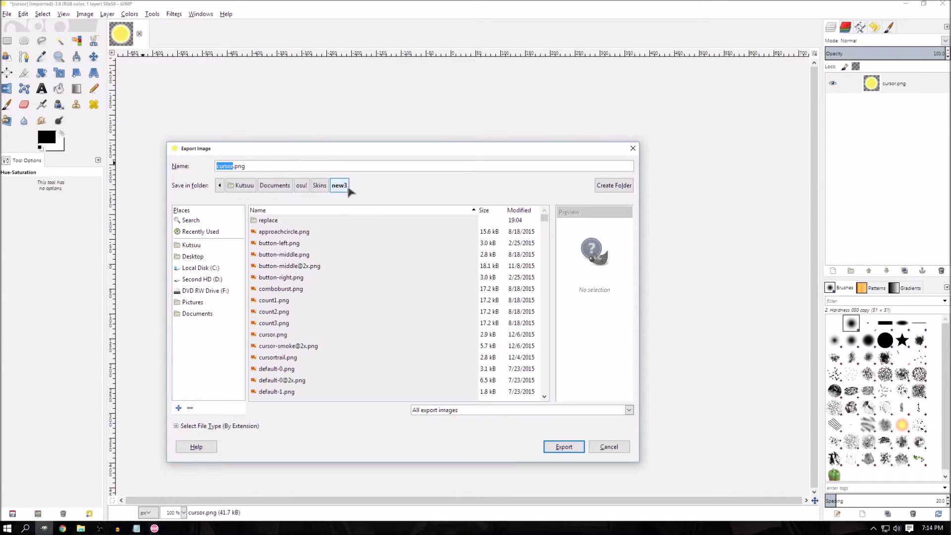
{"action": "left_click_drag", "start_coordinate": [292, 150], "coordinate": [242, 147]}
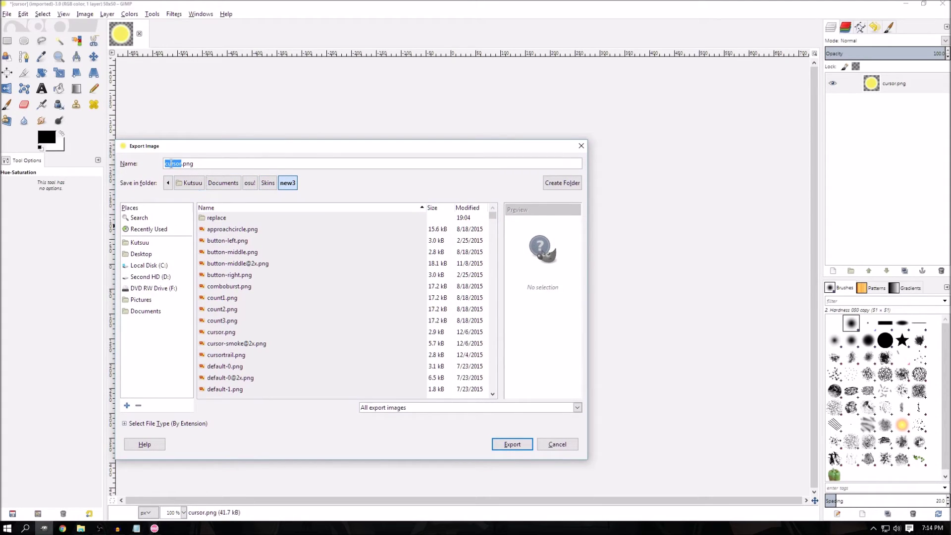
{"action": "left_click", "coordinate": [512, 444]}
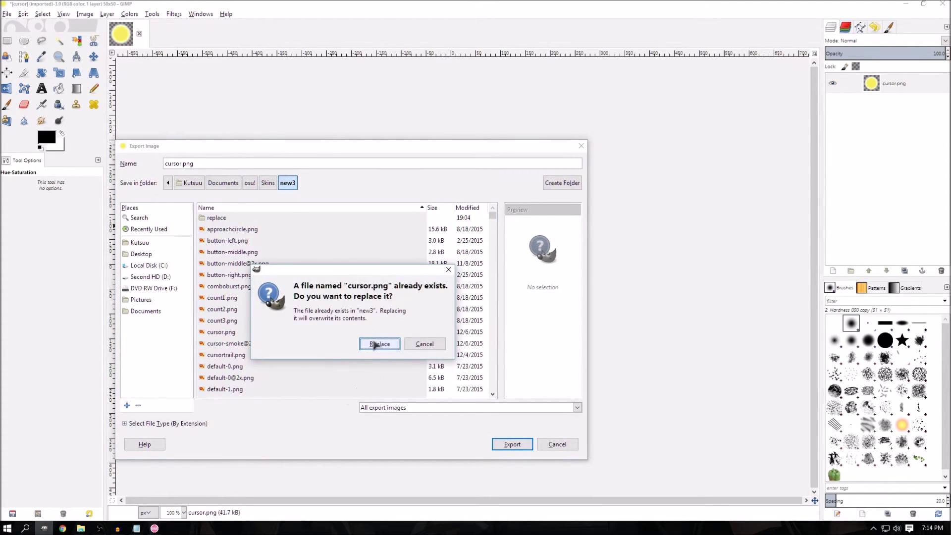
{"action": "left_click", "coordinate": [377, 342]}
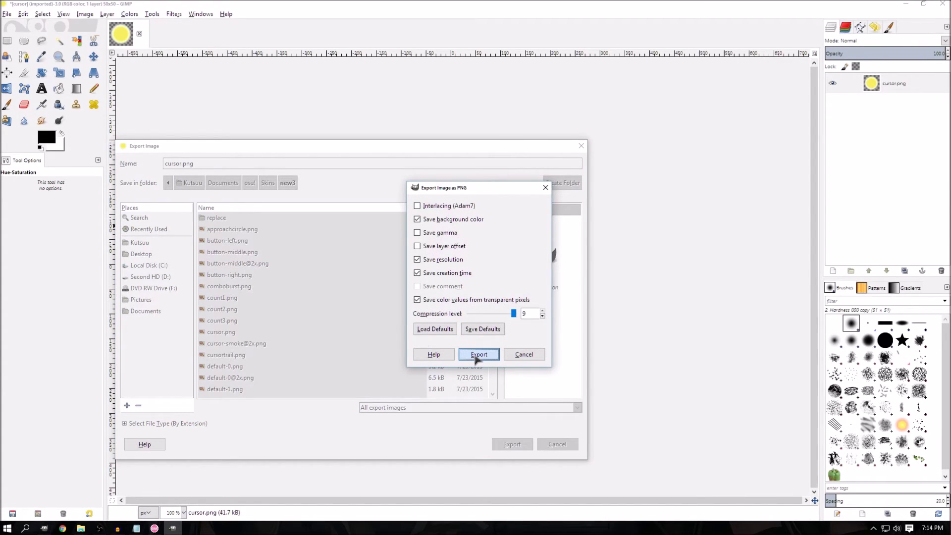
{"action": "left_click_drag", "start_coordinate": [466, 190], "coordinate": [381, 228]}
{"action": "left_click", "coordinate": [367, 388]}
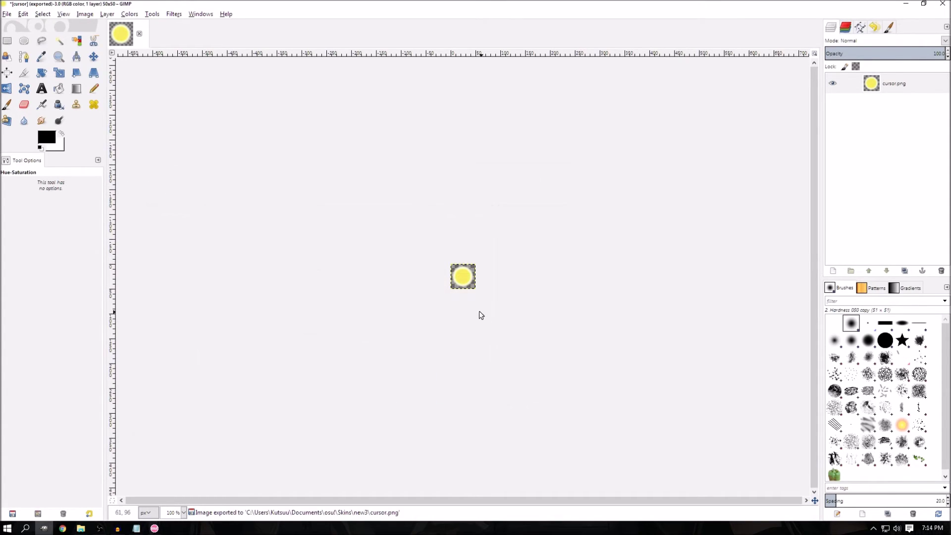
{"action": "left_click", "coordinate": [154, 529]}
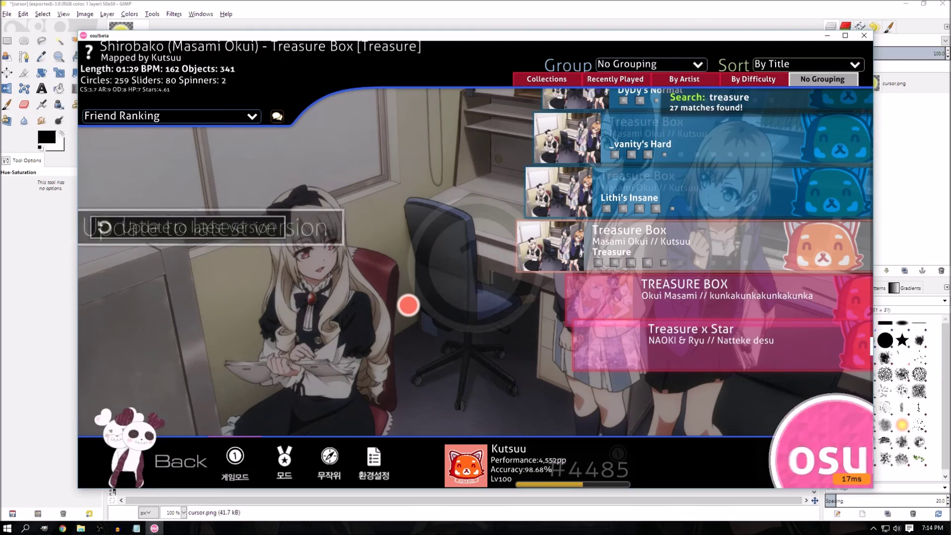
- Reload the osu! skin with Ctrl+Alt+Shift+S and scroll the song list
{"action": "key", "text": "ctrl+alt+shift+s"}
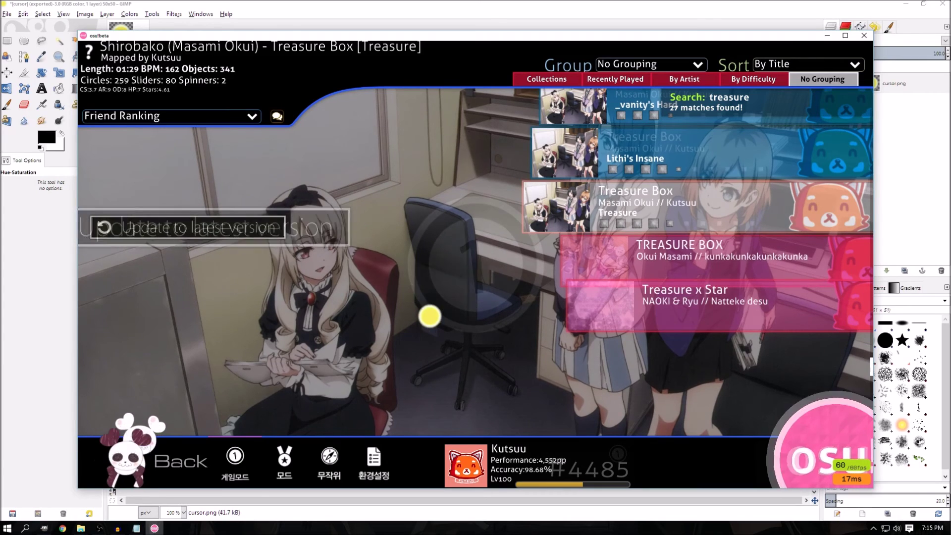
{"action": "scroll", "coordinate": [429, 334], "scroll_direction": "up", "scroll_amount": 1}
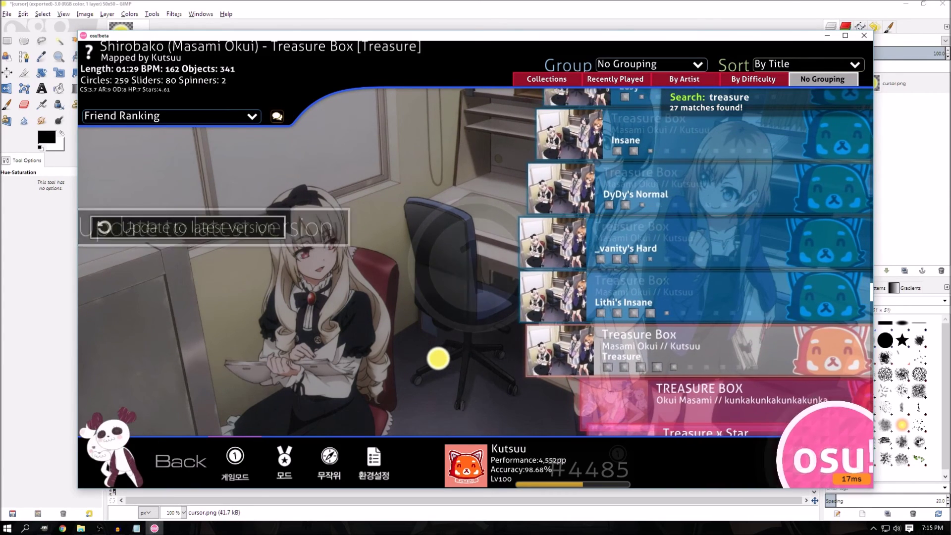